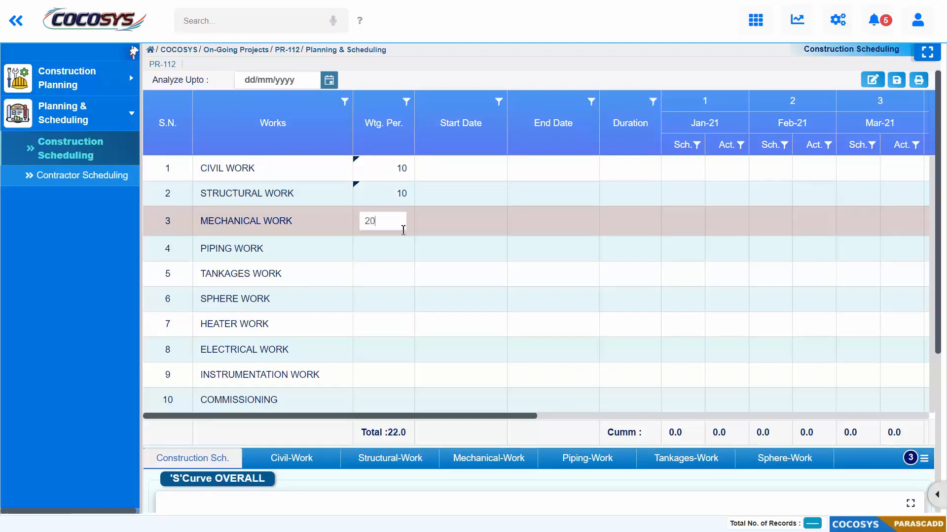
Step: Set the weighting percentages: mechanical 20, piping 15, tankages, sphere and heater 5 each, electrical, instrumentation and commissioning 10 each
text(20)
click(392, 245)
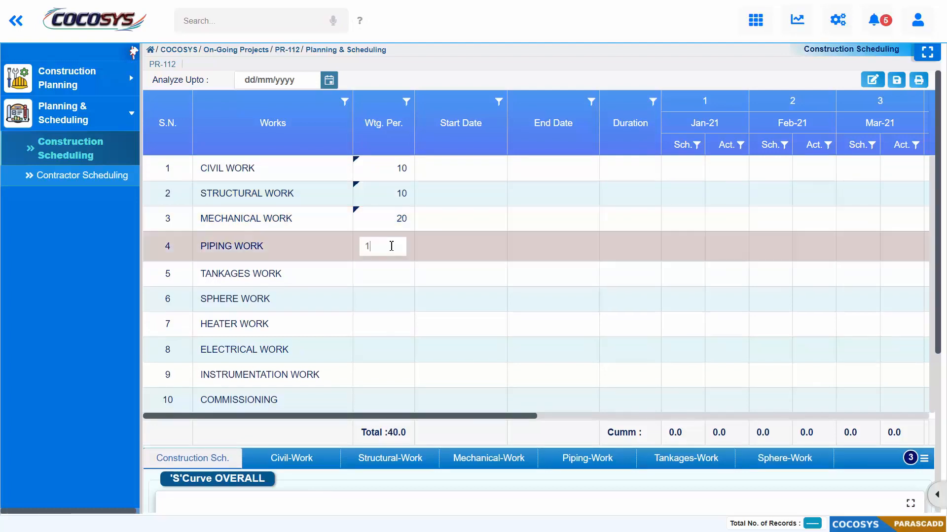
text(15)
click(389, 274)
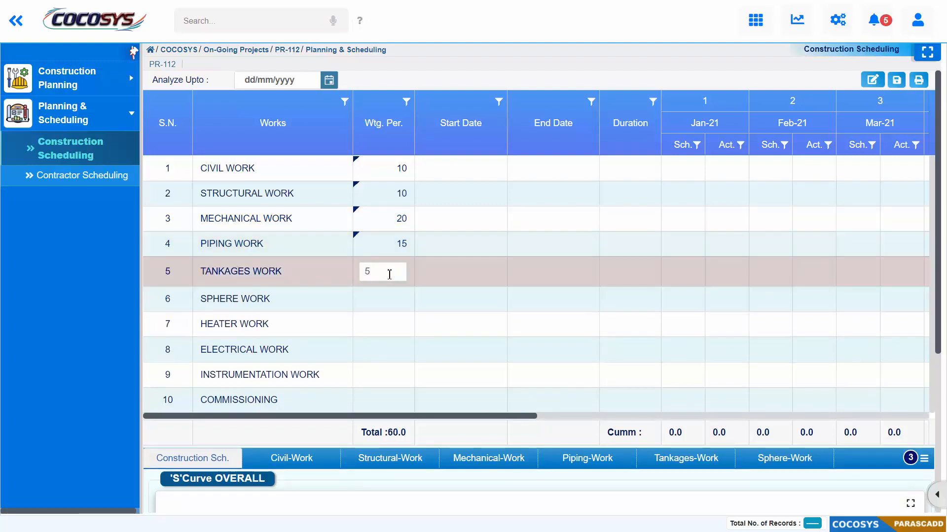
click(377, 298)
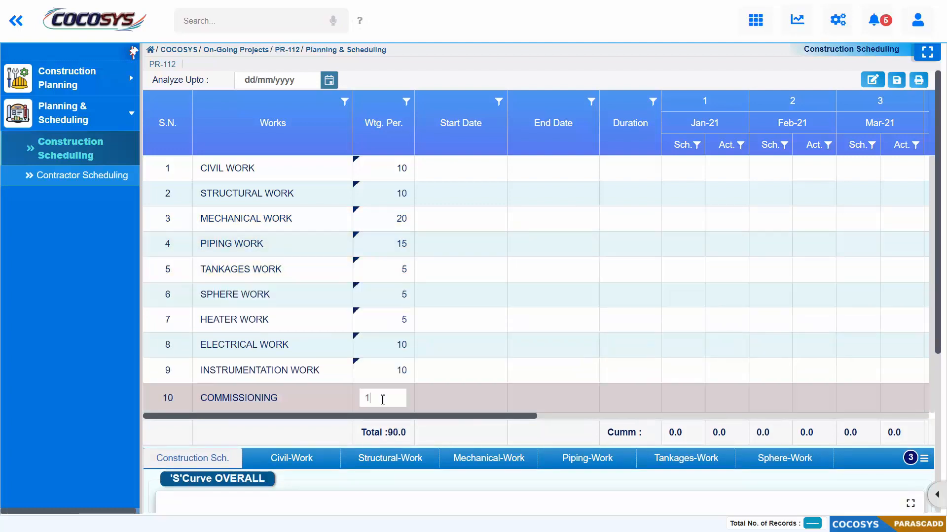
text(0)
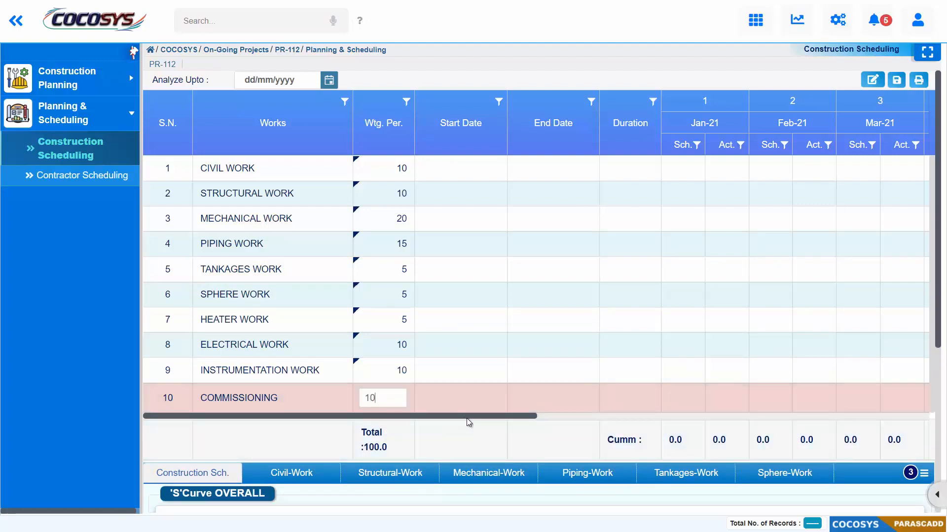
Step: Schedule CIVIL WORK with a start date of 01/01/2021 and an end date of 30/09/2021
drag(469, 420, 513, 420)
click(345, 169)
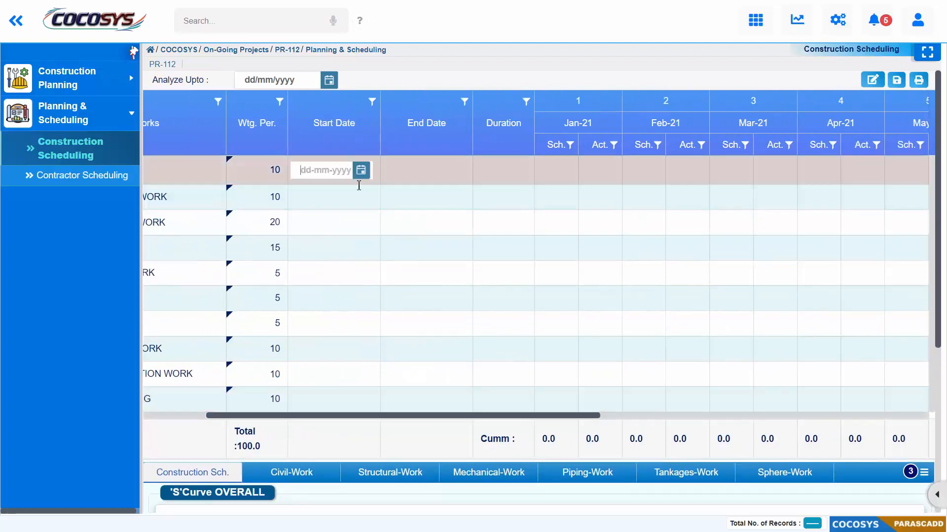
drag(439, 420, 365, 422)
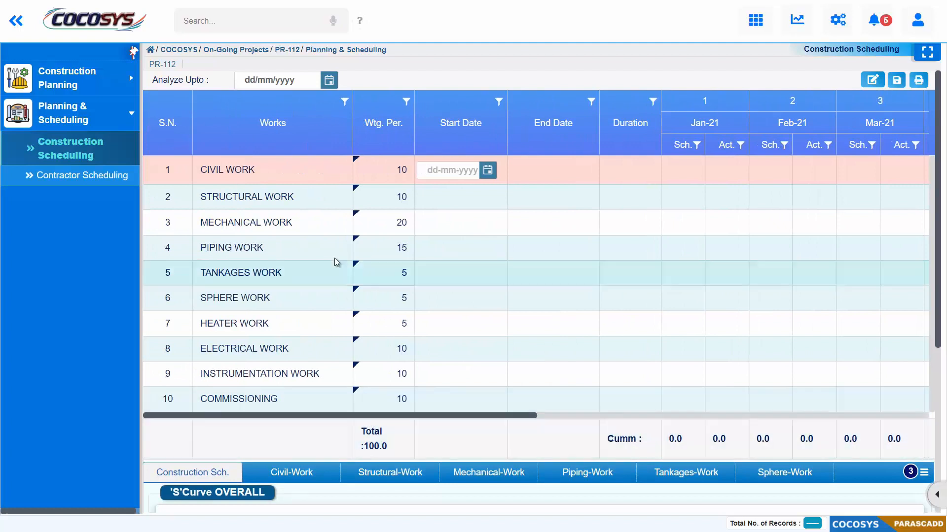
click(488, 170)
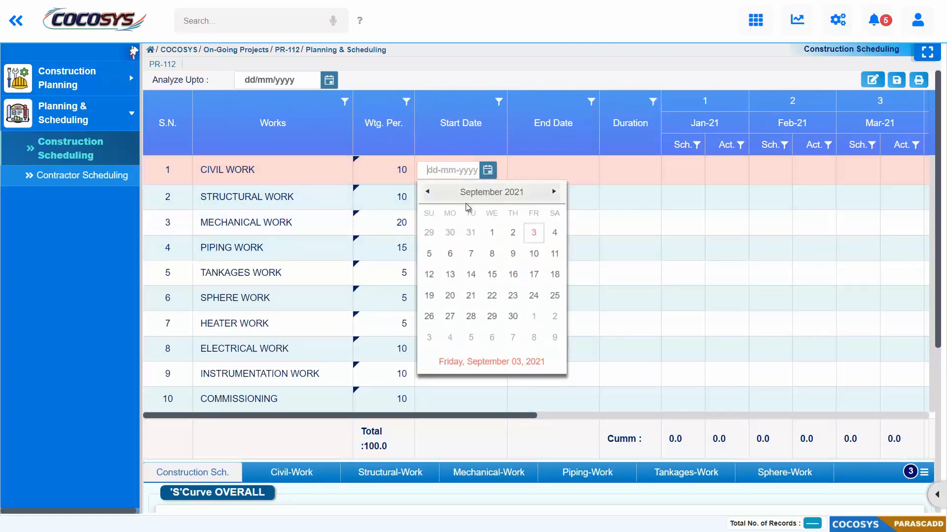
click(478, 192)
click(436, 225)
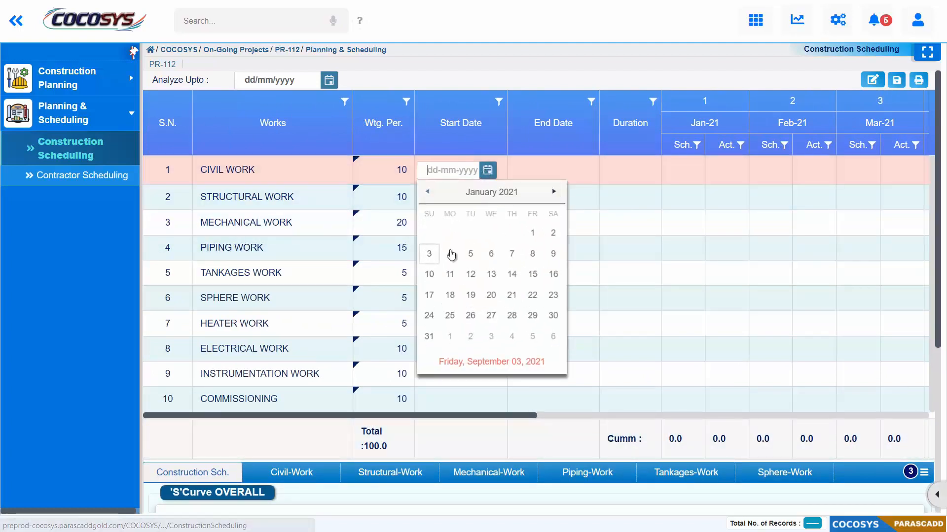
click(530, 239)
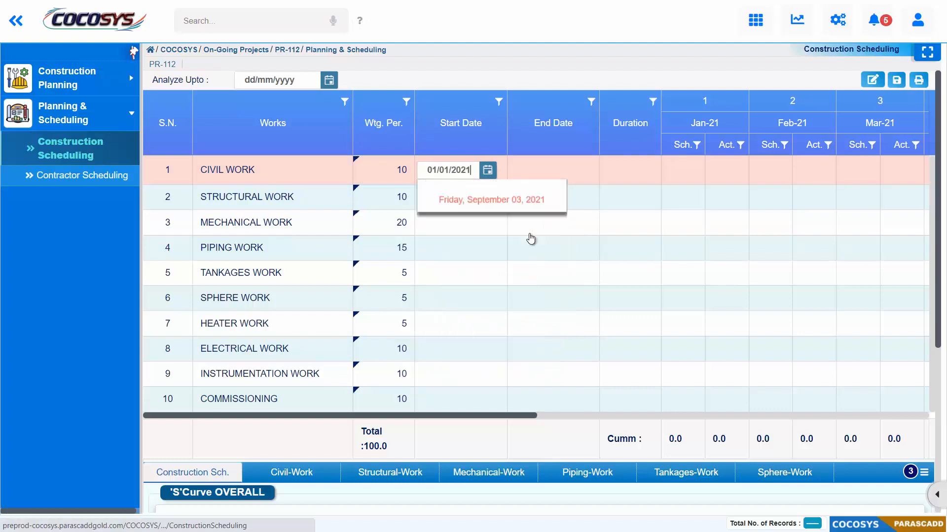
click(567, 173)
click(580, 171)
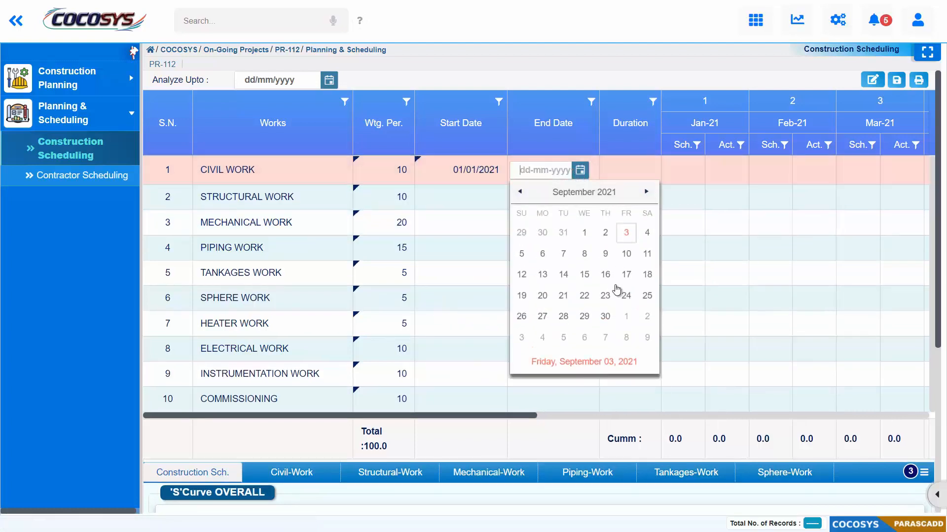
click(604, 316)
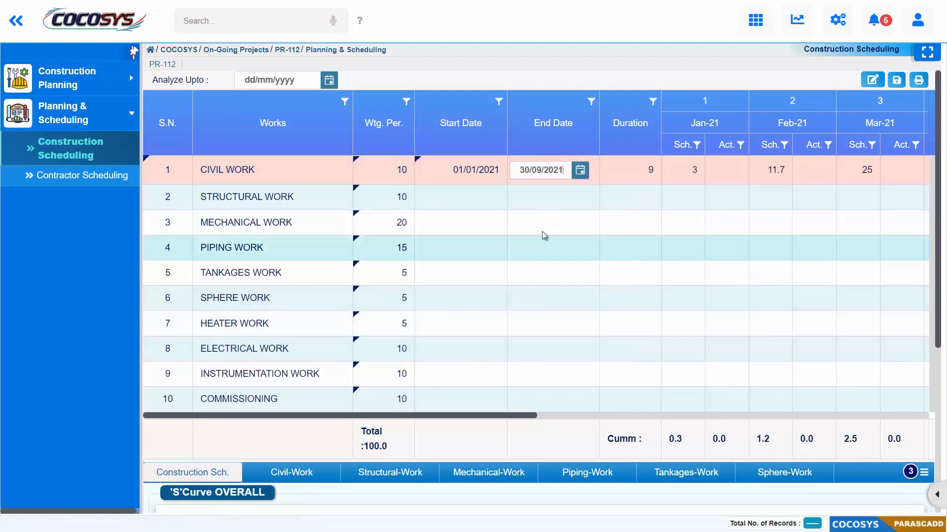
Step: Schedule STRUCTURAL WORK with a start date of 01/01/2021 and an end date of 31/10/2021
click(476, 201)
click(488, 197)
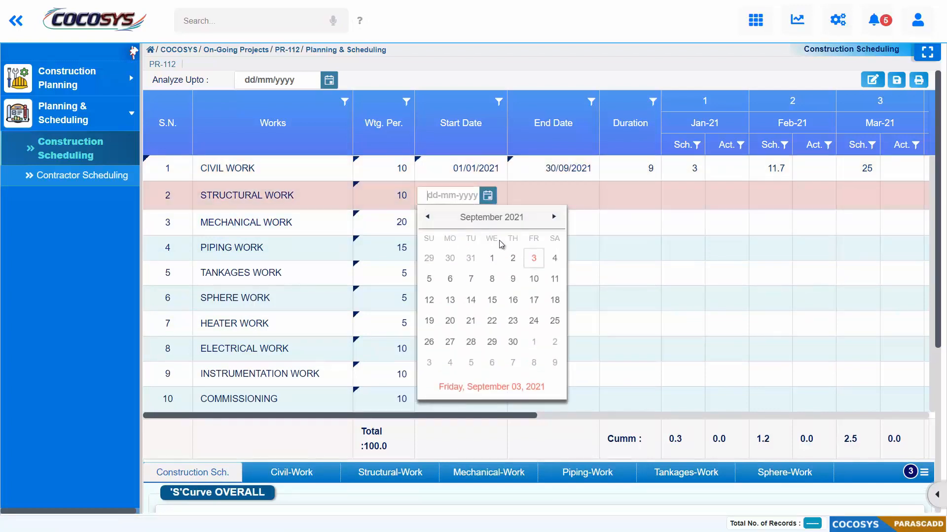
click(491, 218)
click(436, 248)
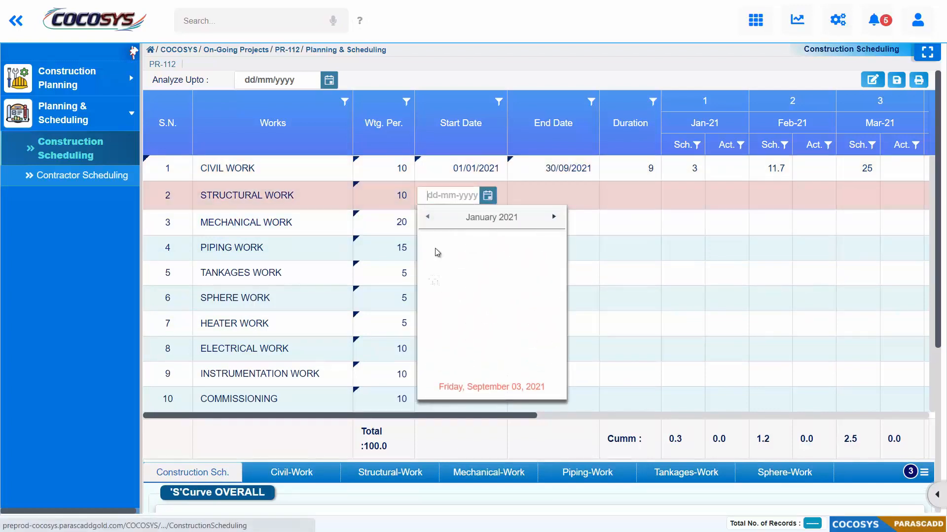
click(532, 259)
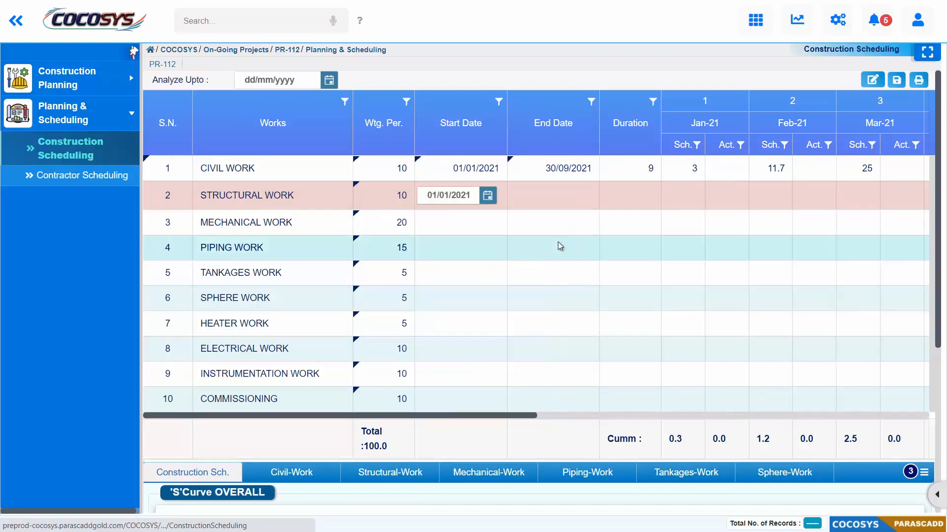
click(577, 198)
click(579, 195)
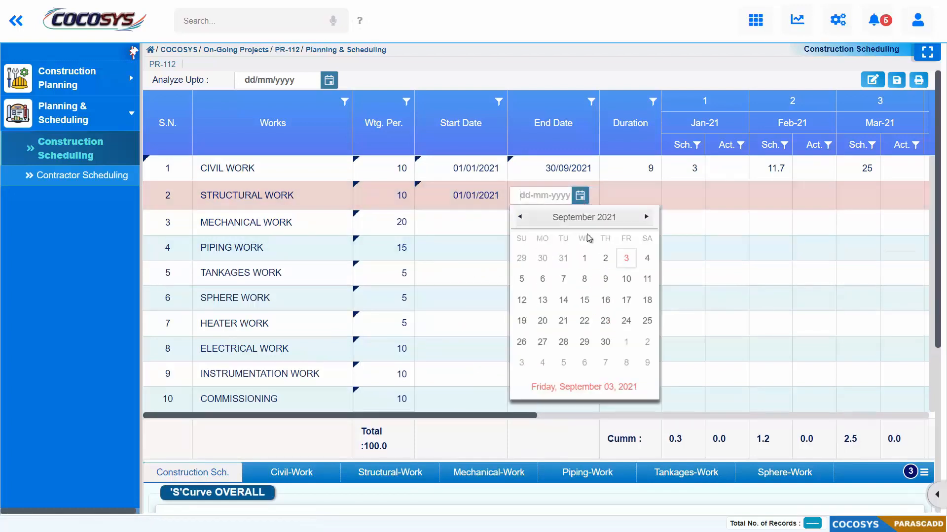
click(612, 223)
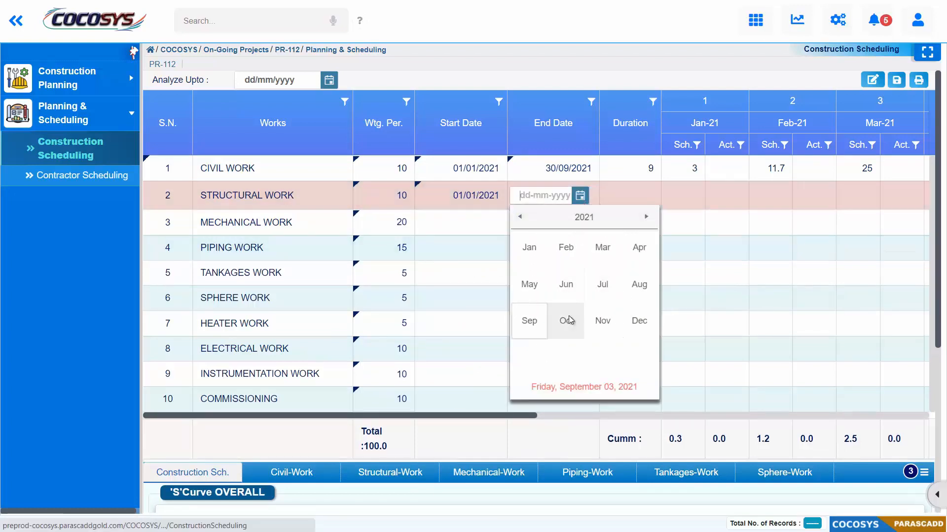
click(567, 321)
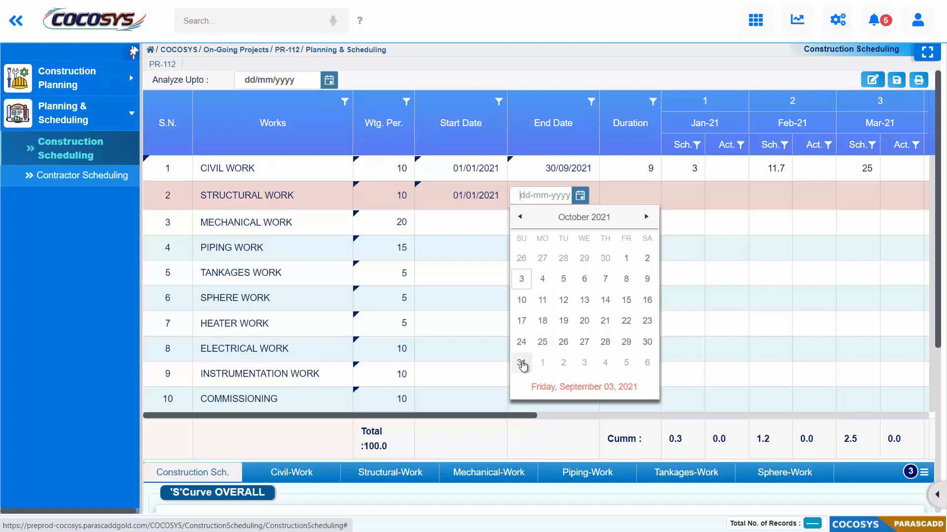
click(537, 278)
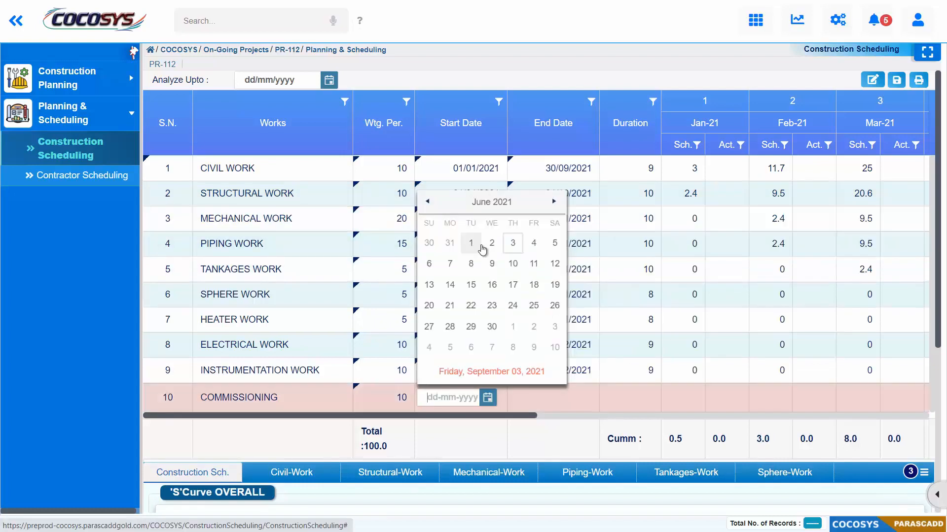
Step: Schedule COMMISSIONING with a start date of 01/06/2021 and an end date of 31/12/2021
click(474, 249)
click(585, 403)
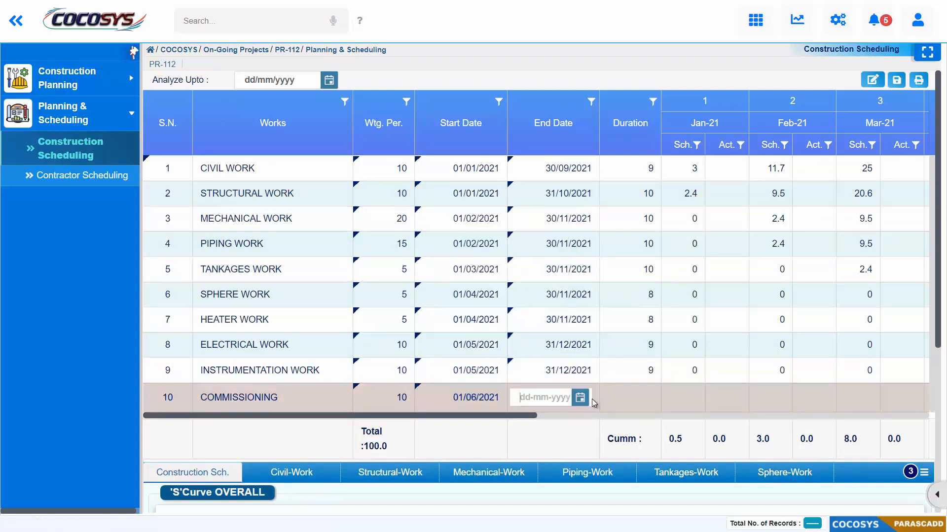
click(581, 399)
click(584, 202)
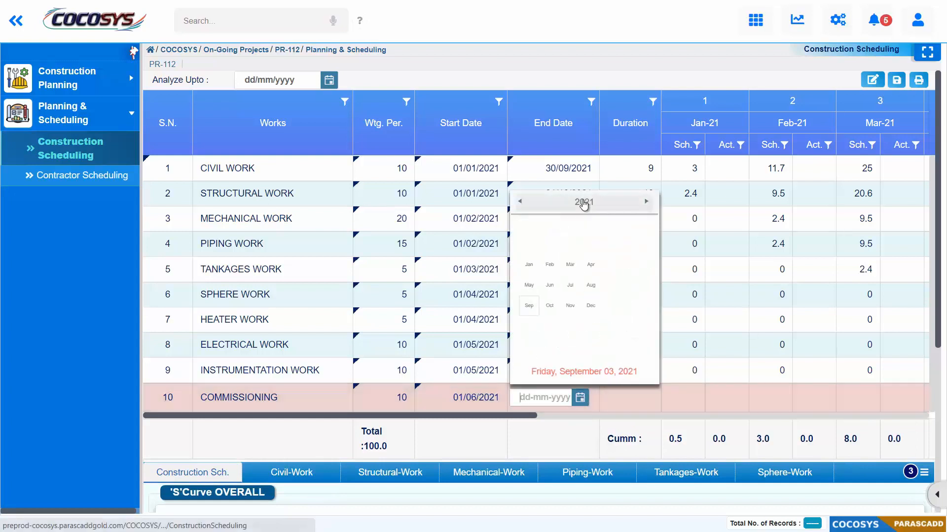
click(639, 306)
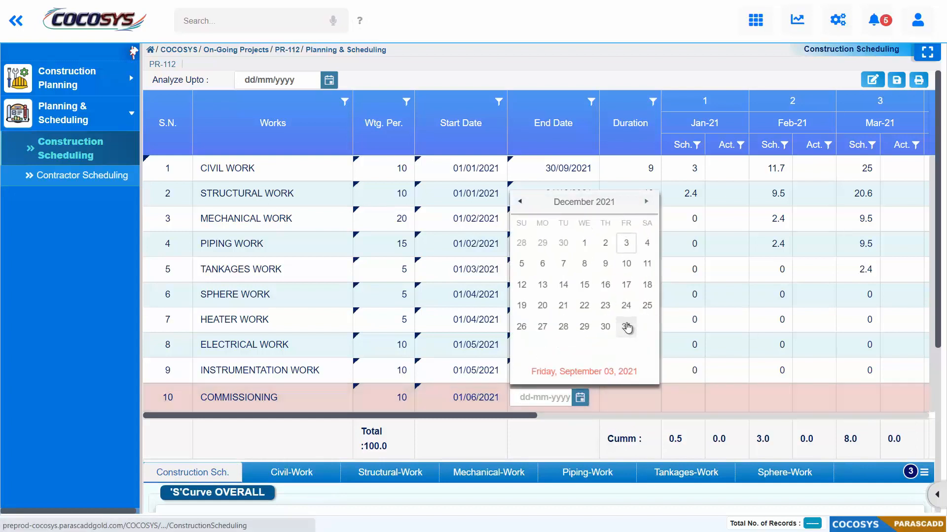
click(626, 326)
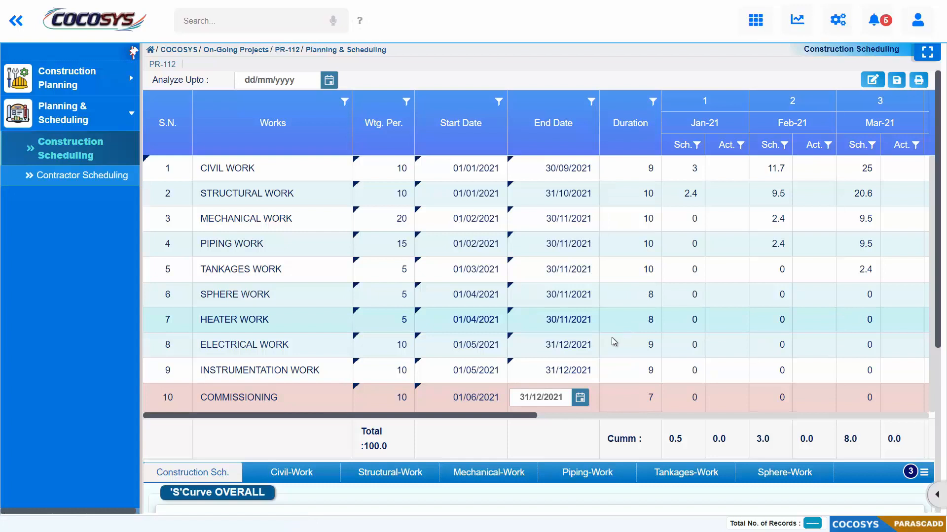
Step: Save the construction schedule and collapse the side navigation to widen the table
drag(531, 417, 544, 420)
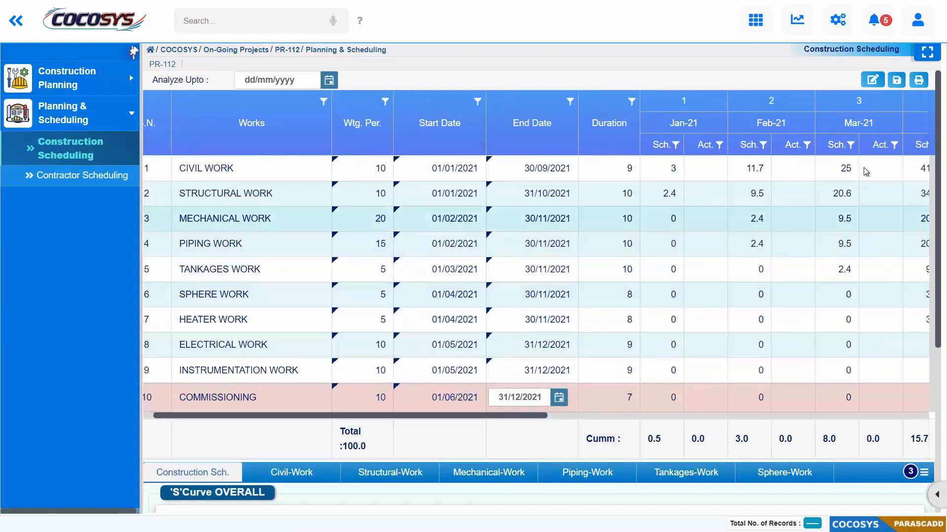
click(898, 81)
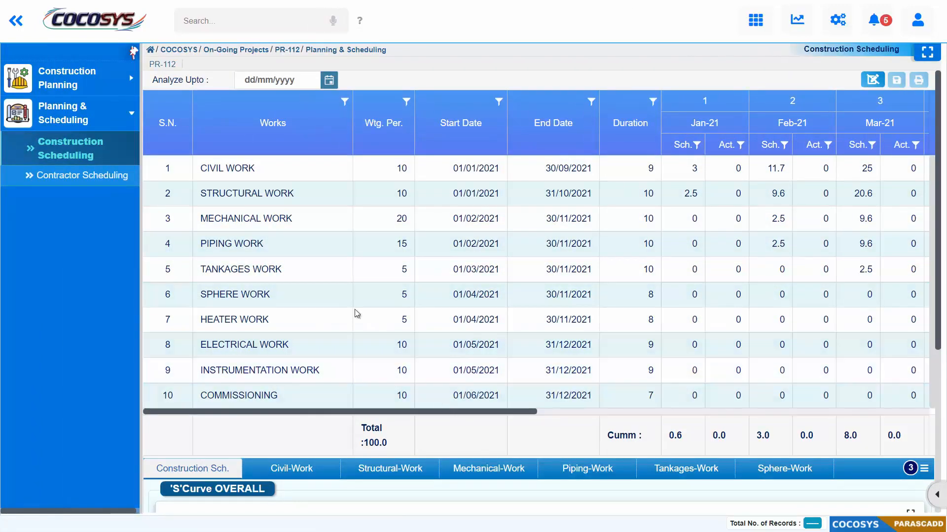
click(135, 53)
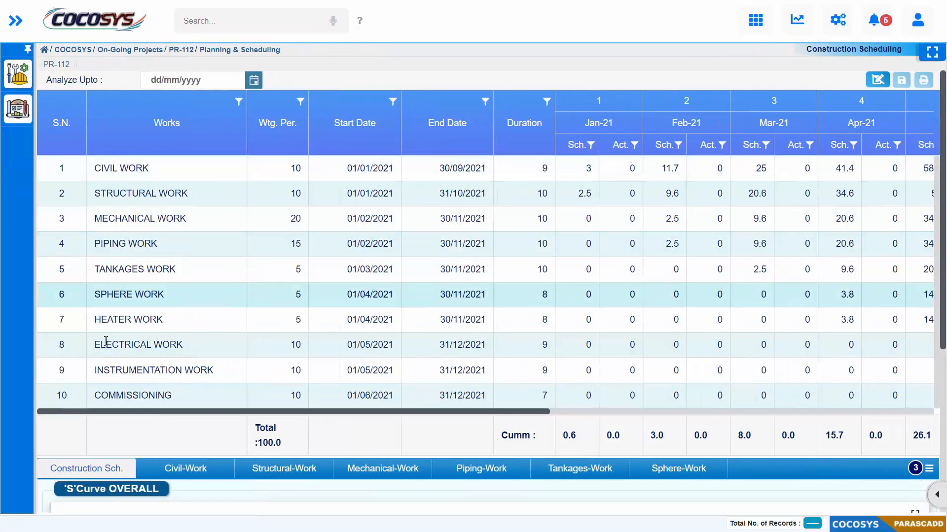
Step: Review the monthly scheduled progress through Dec-21 and compare the overall and civil work S-curves
drag(146, 412, 579, 416)
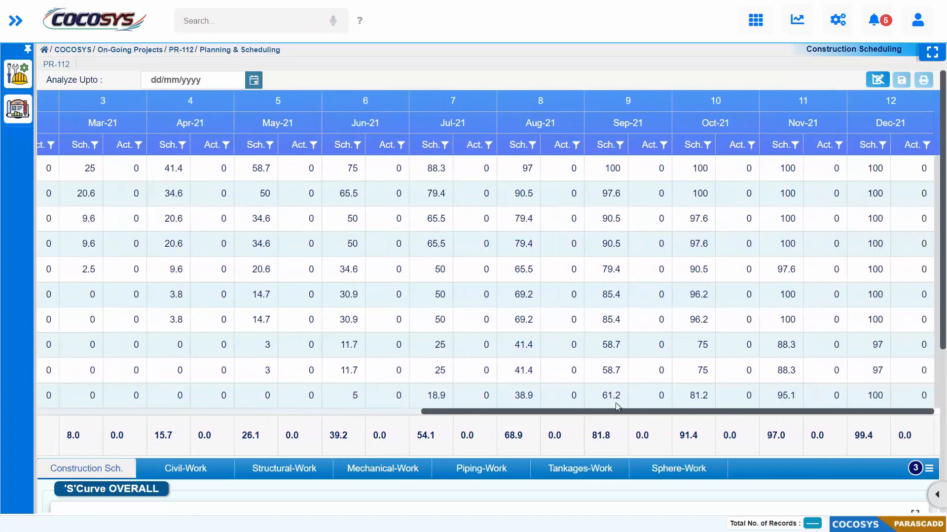
scroll(693, 267, down, 5)
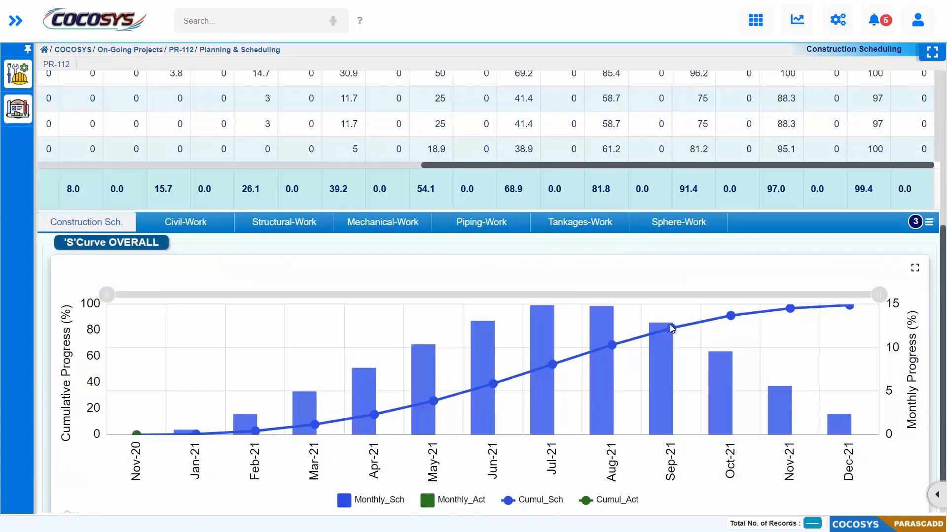
scroll(669, 325, down, 1)
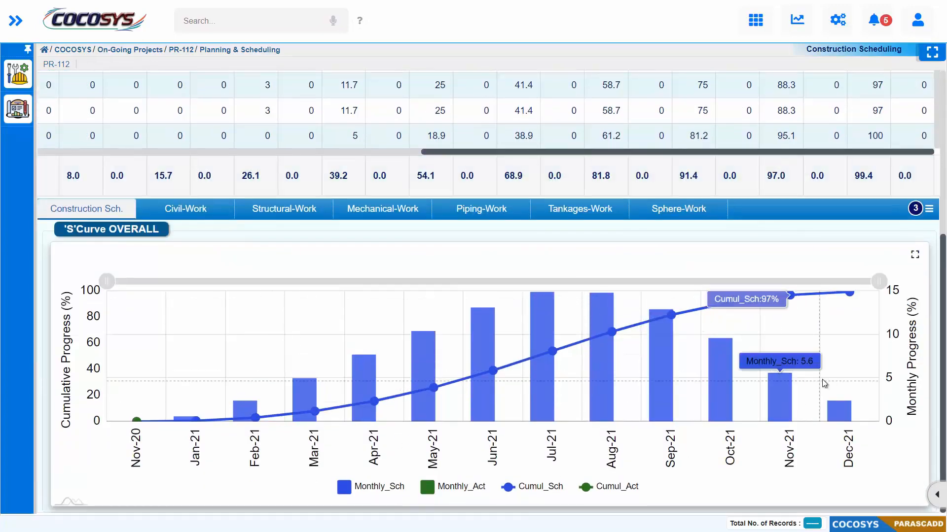
click(196, 215)
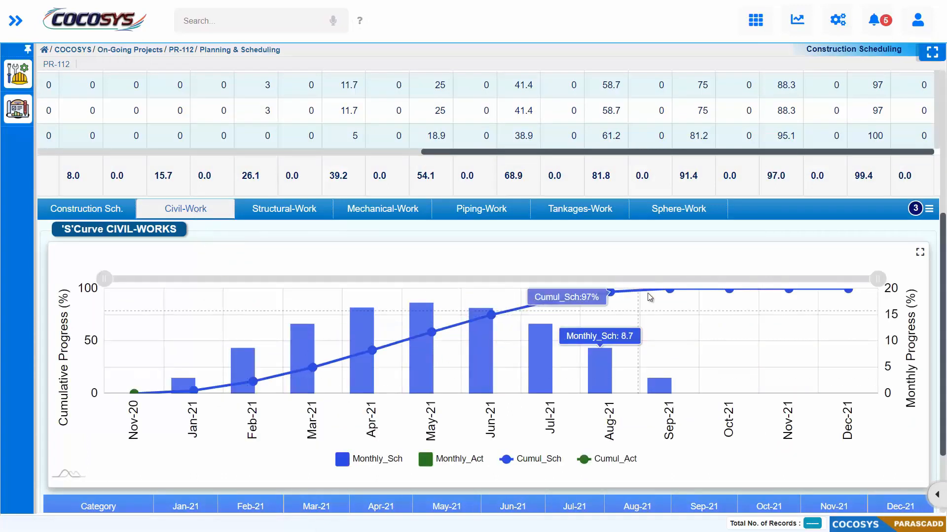
click(88, 211)
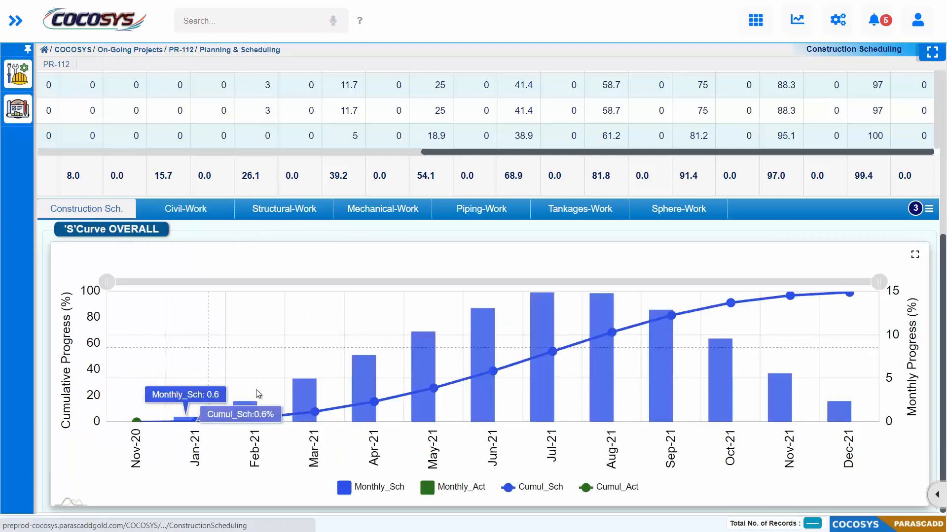
scroll(460, 373, up, 2)
scroll(460, 374, up, 6)
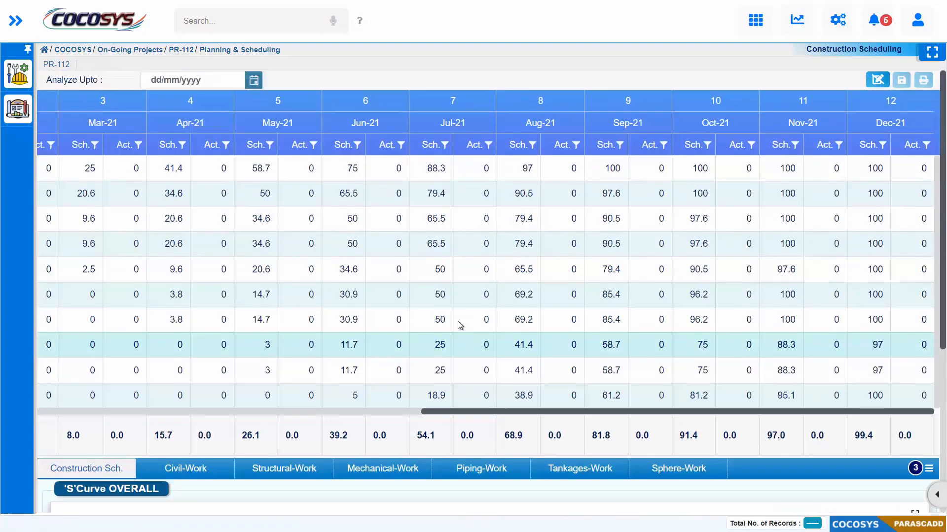
Step: Record the Jan-21 actual progress as 1.5 for CIVIL WORK and 1.1 for STRUCTURAL WORK
drag(448, 411, 285, 403)
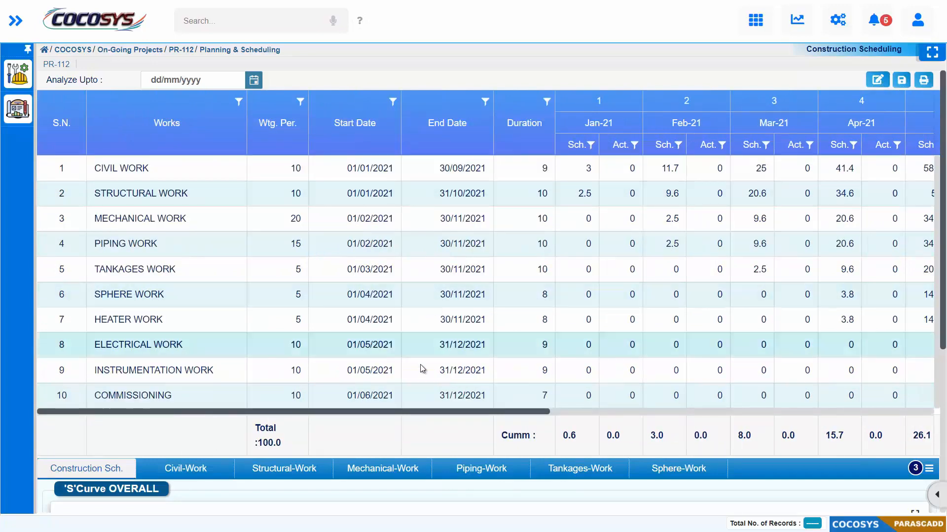
drag(412, 413, 456, 414)
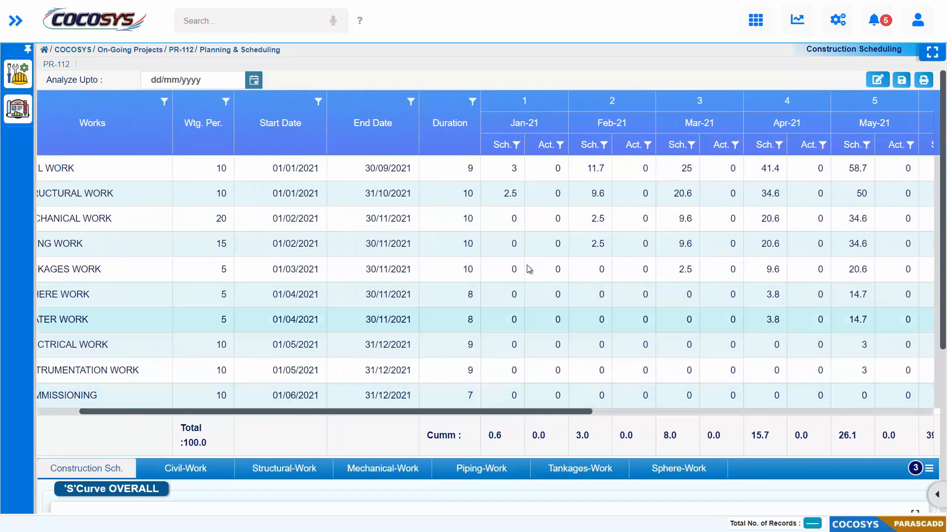
click(561, 171)
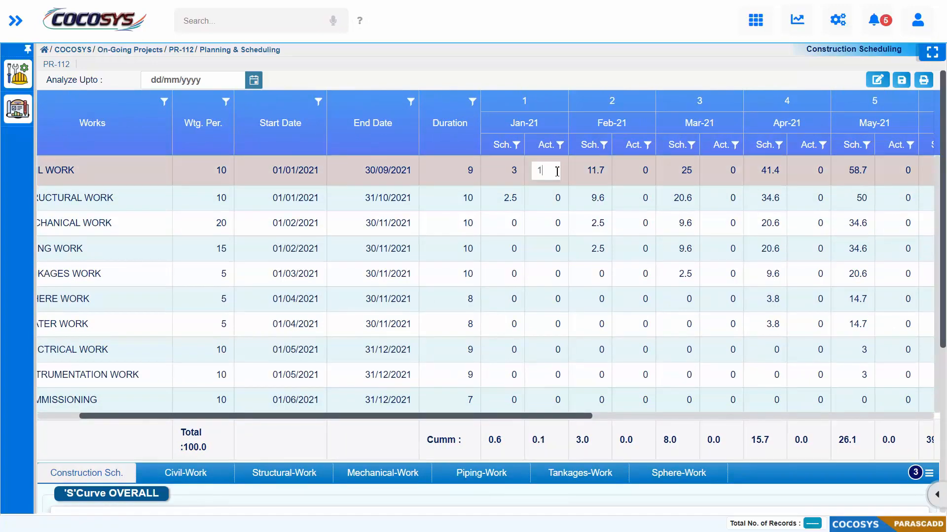
click(559, 198)
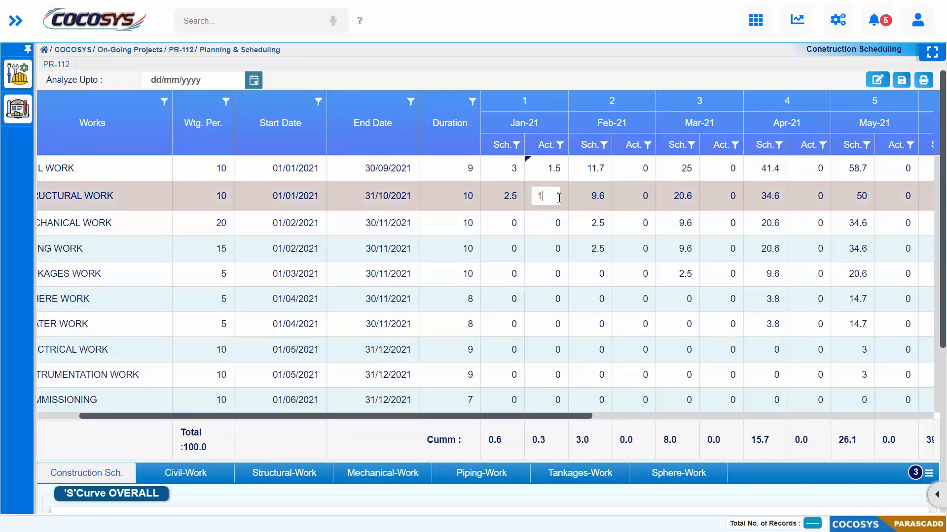
text(1.1)
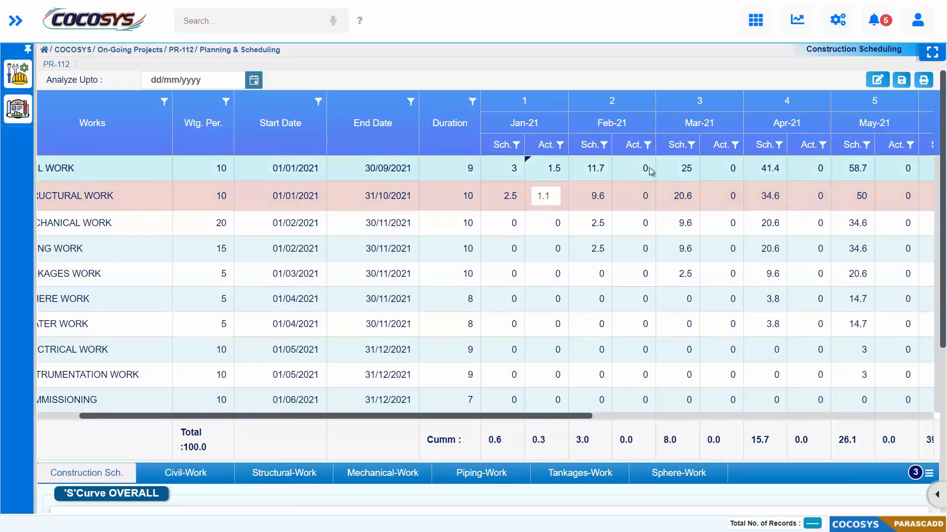
Step: Record the Feb-21 actual progress: CIVIL WORK 6.4, STRUCTURAL WORK 4.8, MECHANICAL WORK 0.9 and PIPING WORK 0.8
click(646, 169)
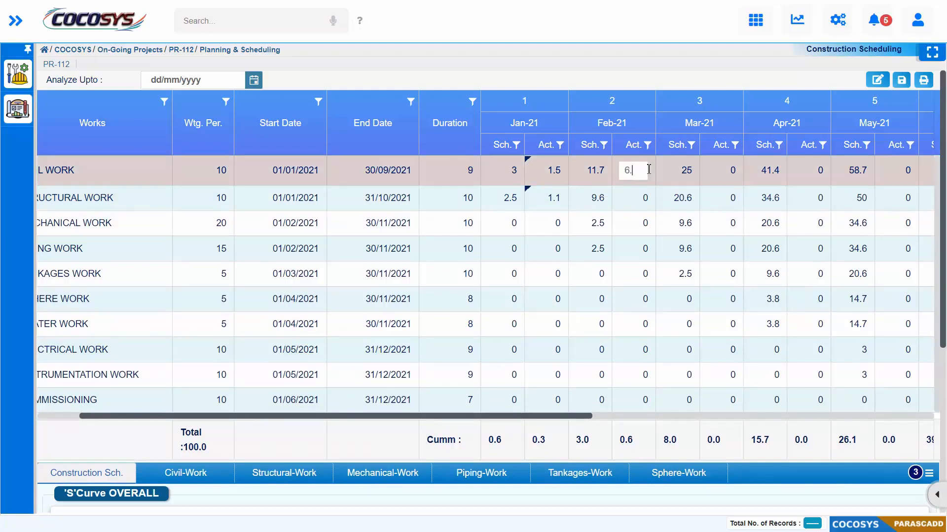
text(6.4)
click(642, 199)
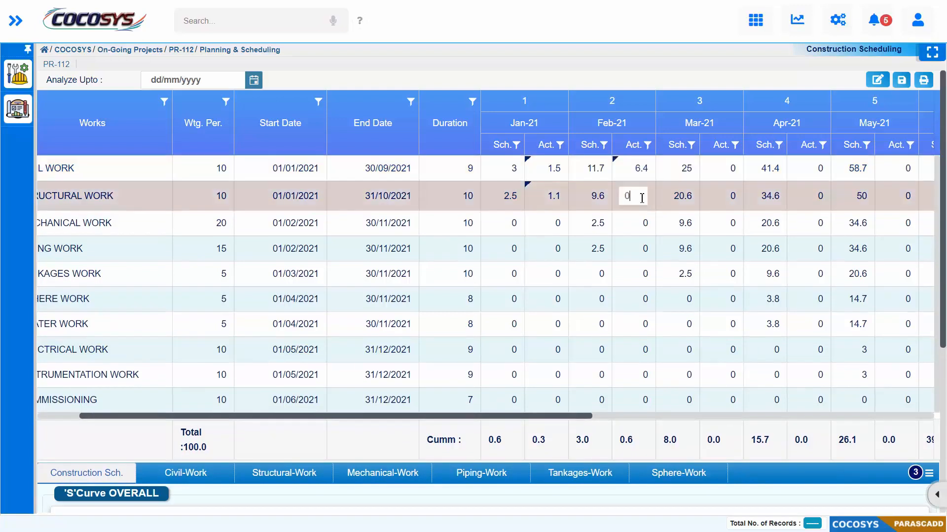
click(646, 228)
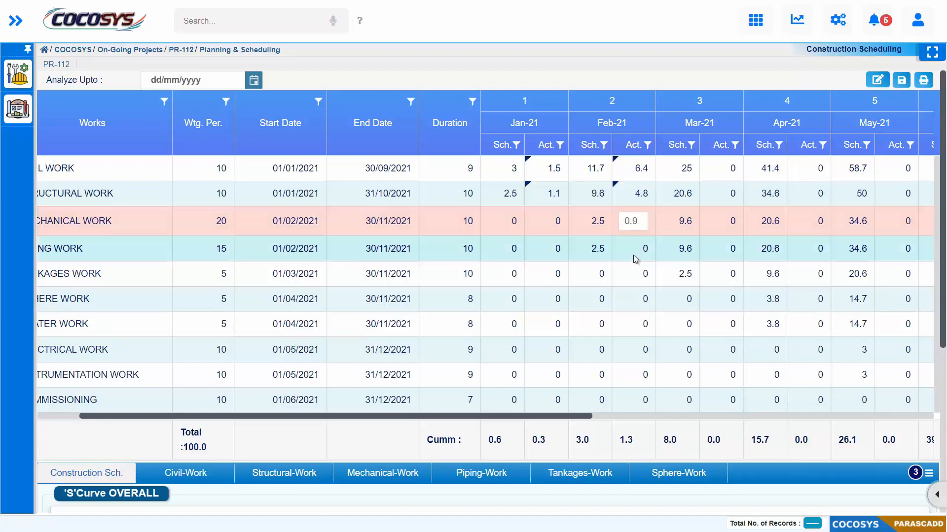
click(646, 249)
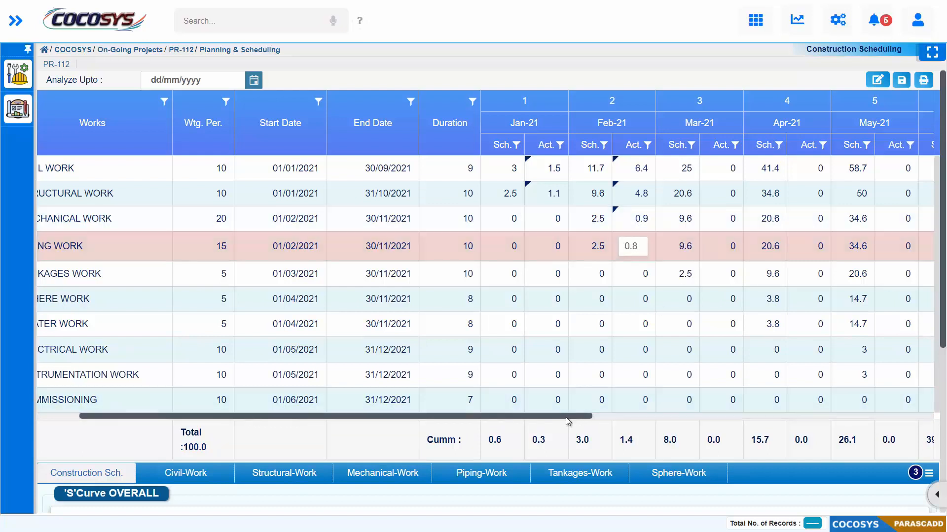
Step: Record the Mar-21 actual progress as 18 for CIVIL WORK and 15 for STRUCTURAL WORK
drag(566, 417, 641, 417)
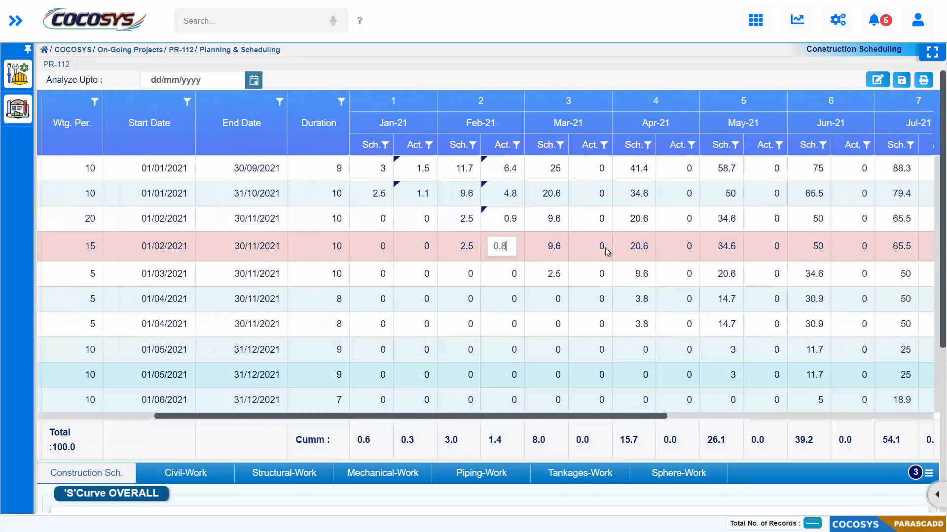
click(591, 169)
text(18)
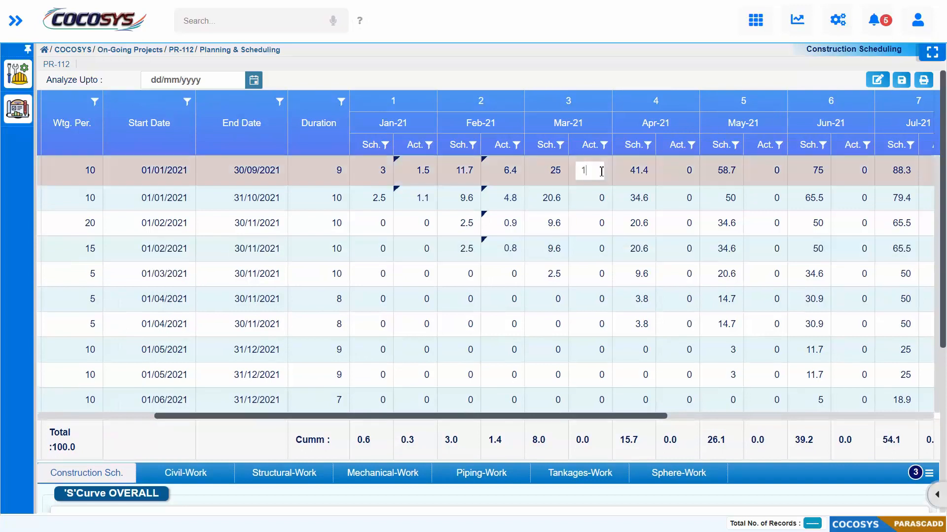
click(601, 197)
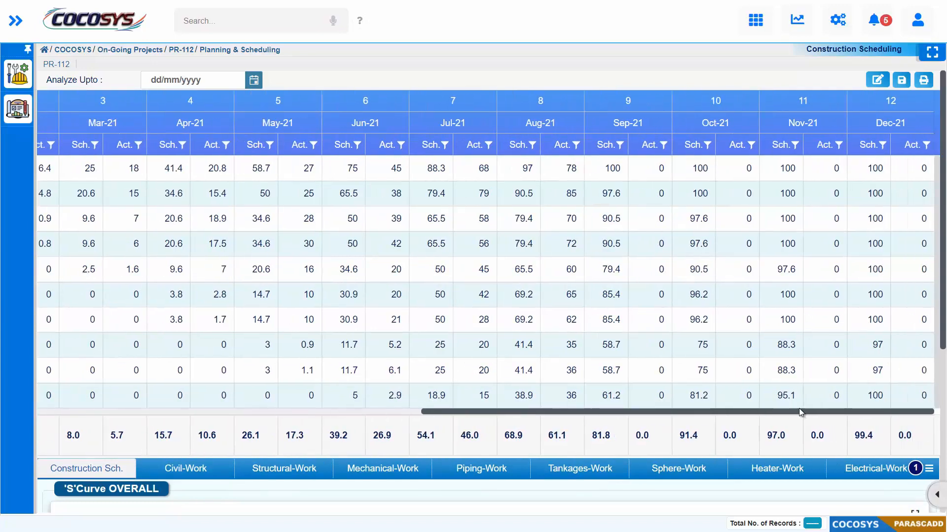
Step: Review the monthly actual progress in the table and enlarge the overall S-curve chart
drag(798, 408, 704, 439)
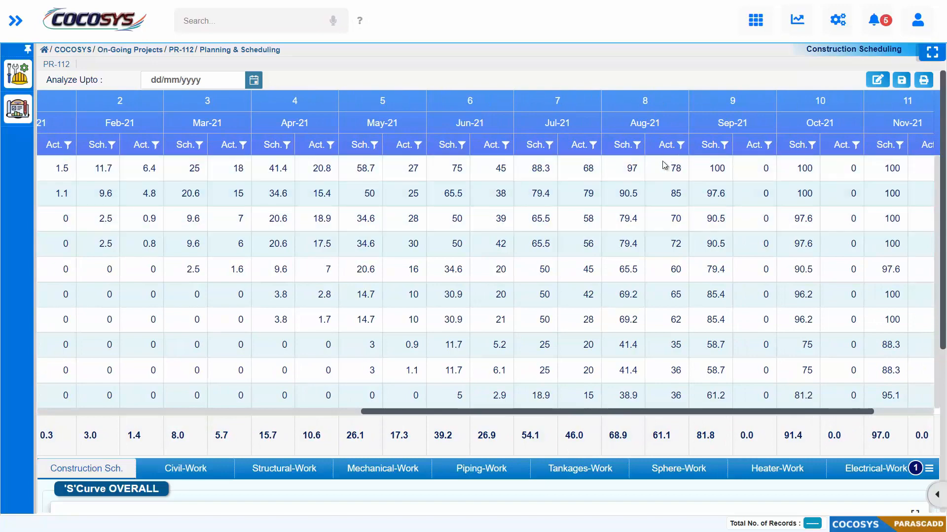
scroll(668, 376, down, 3)
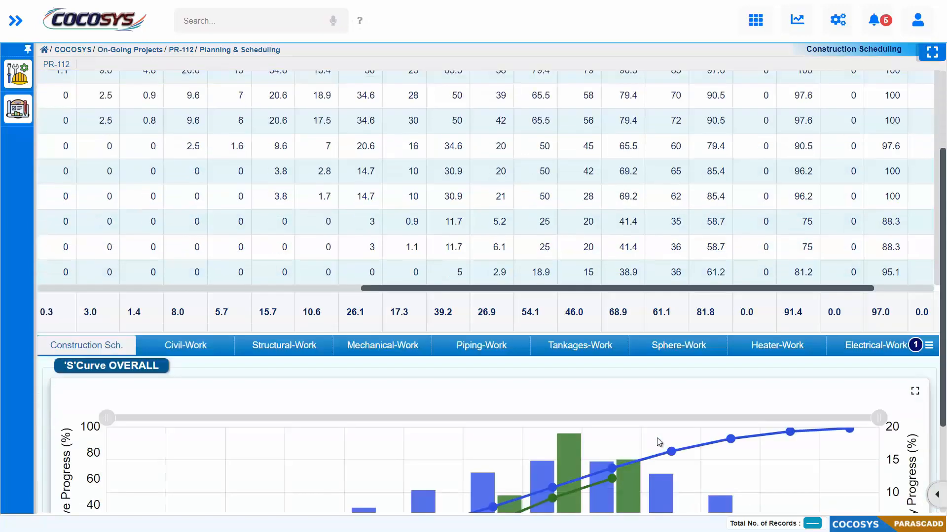
scroll(659, 442, down, 3)
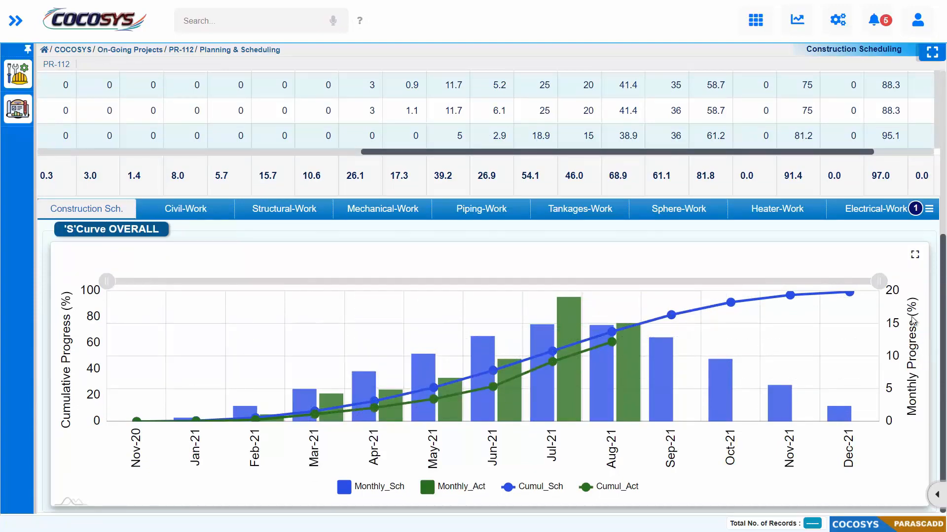
click(915, 255)
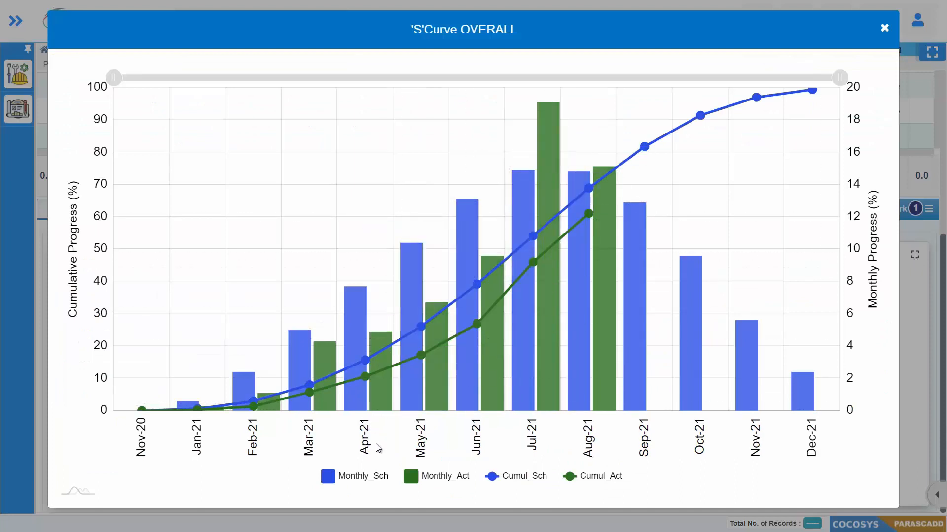
Step: Hide the Monthly_Sch, Monthly_Act, Cumul_Sch and Cumul_Act series in the enlarged overall S-curve
click(329, 483)
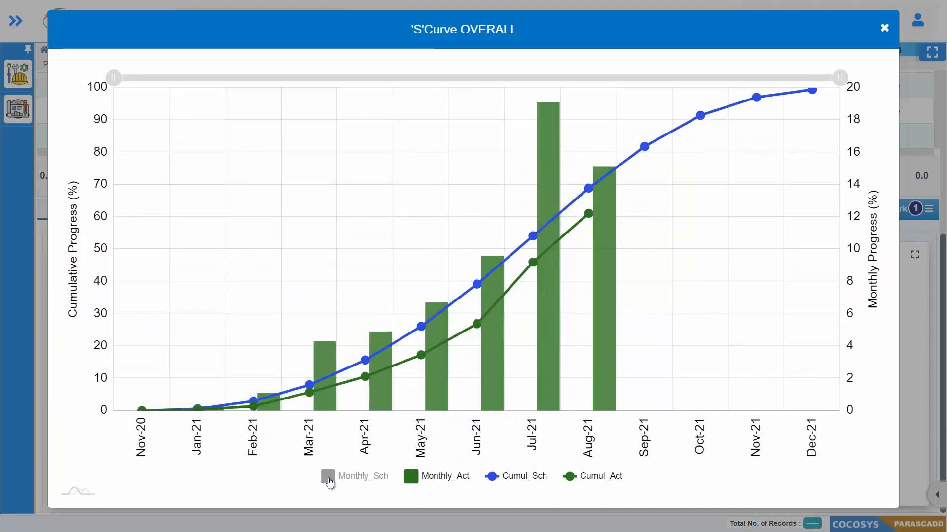
click(413, 480)
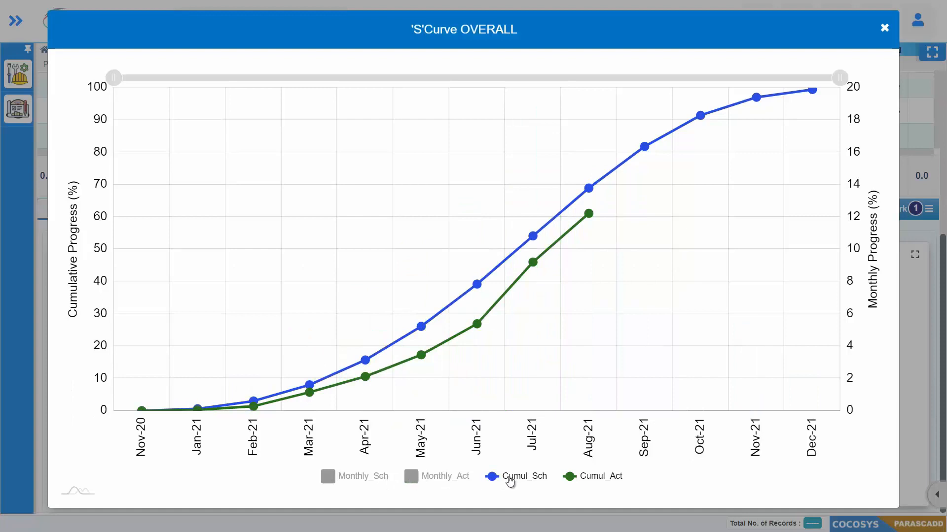
click(511, 480)
click(600, 483)
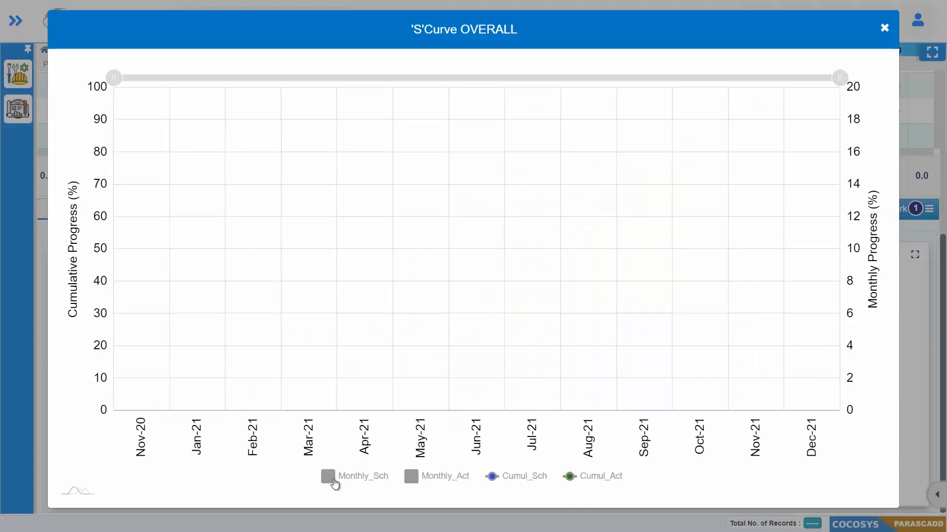
Step: Show the scheduled series and the actual series again in the enlarged overall S-curve, and close the enlarged chart
click(334, 483)
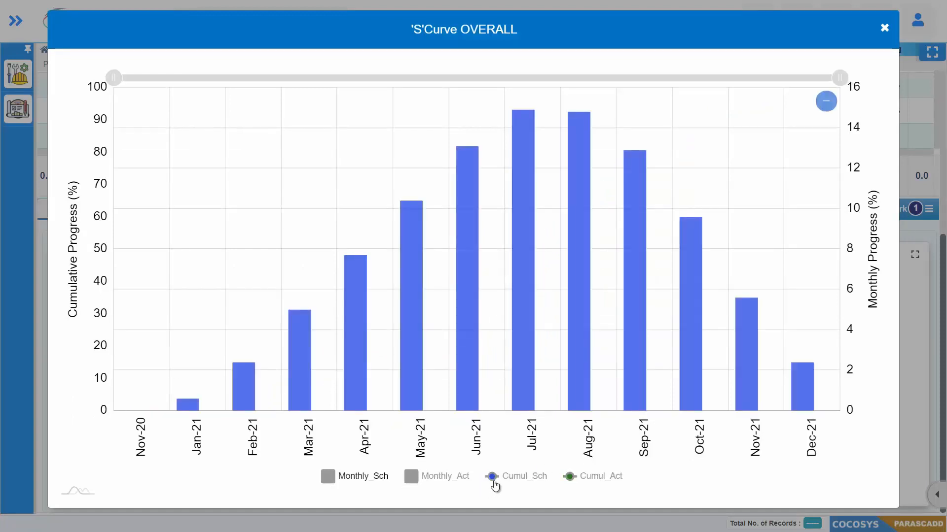
click(495, 486)
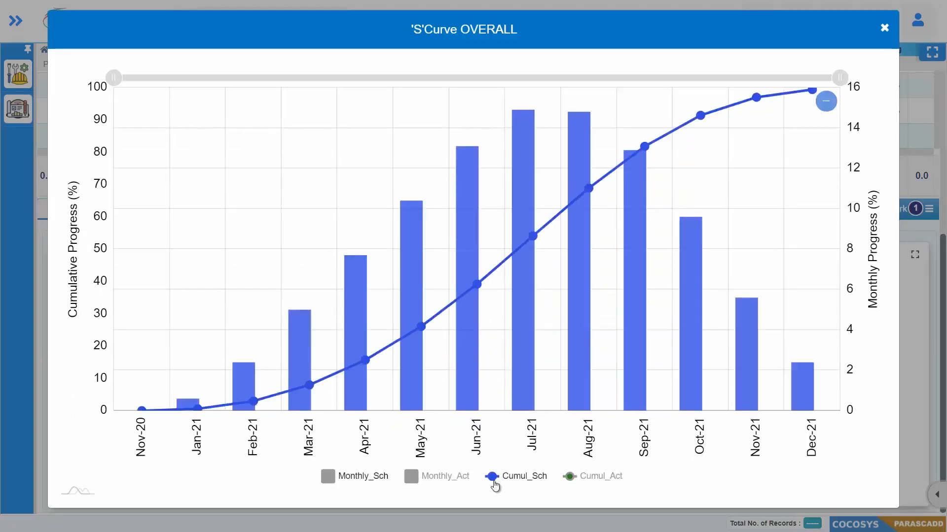
click(411, 481)
click(588, 489)
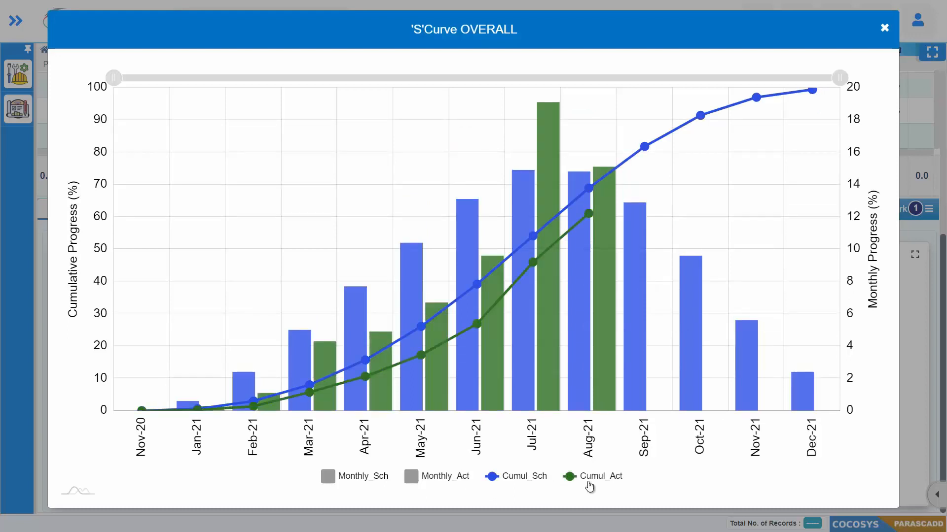
click(885, 31)
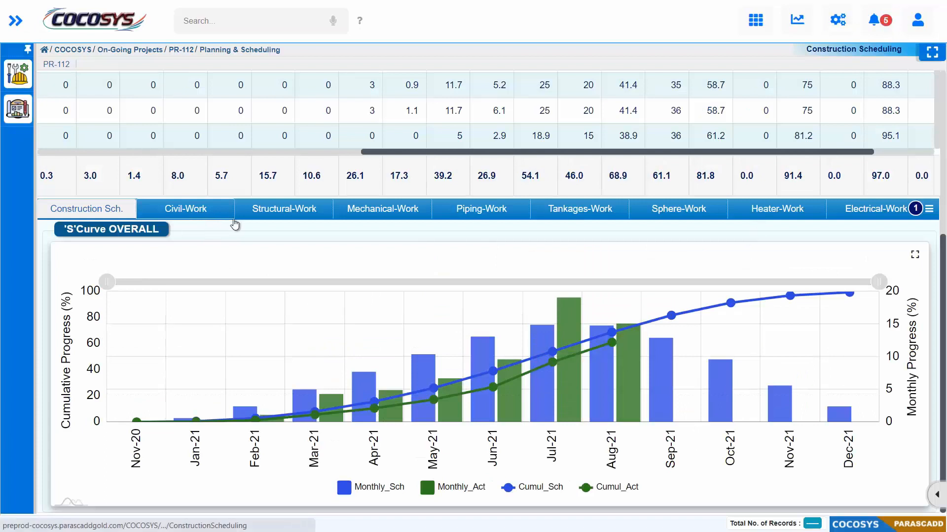
Step: Examine scheduled against actual progress in each discipline's S-curve, from civil and structural work through electrical and instrumentation work
click(204, 210)
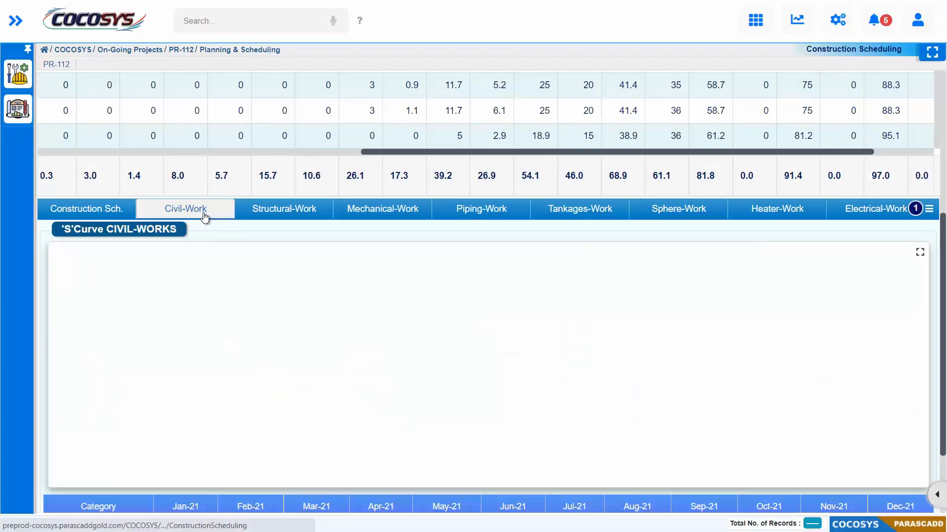
click(297, 213)
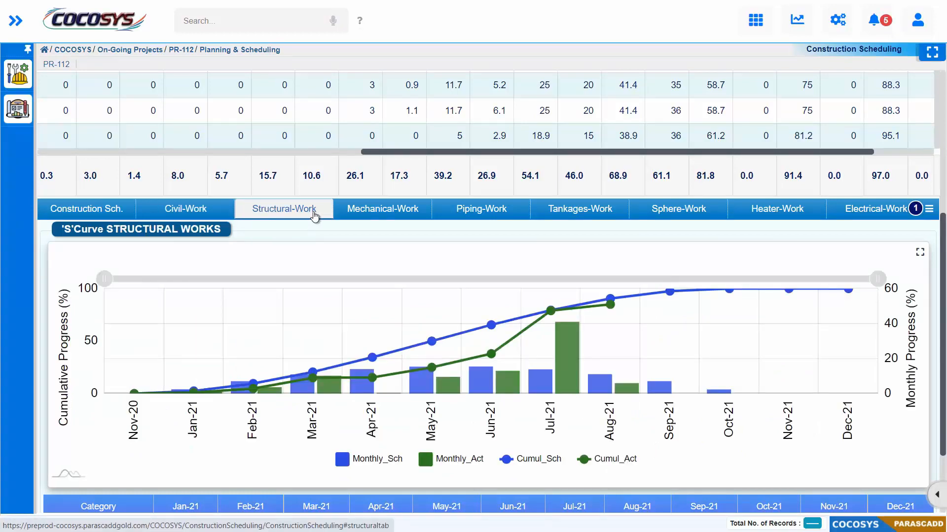
click(405, 212)
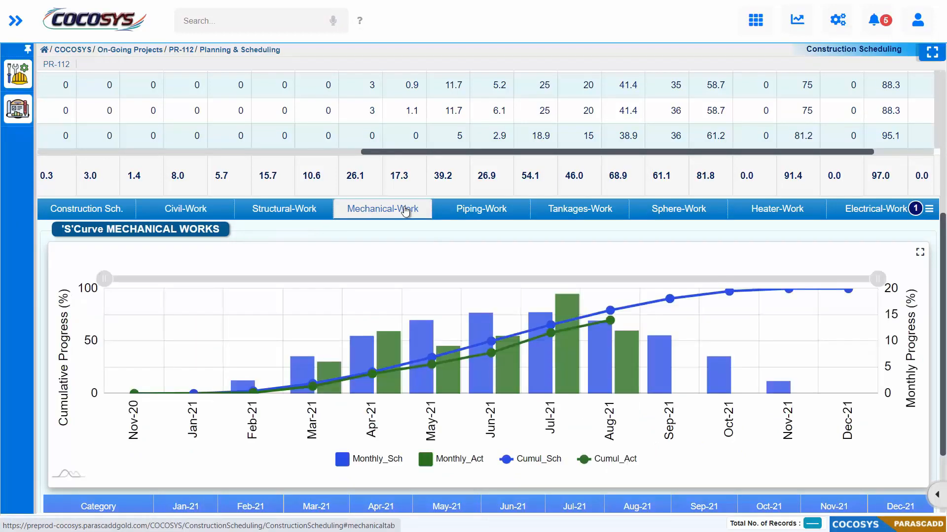
click(481, 210)
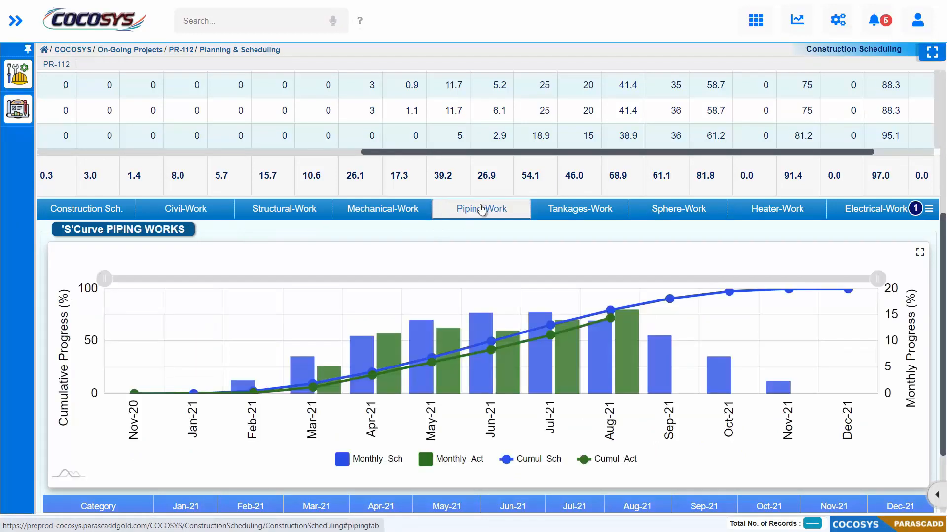
click(582, 215)
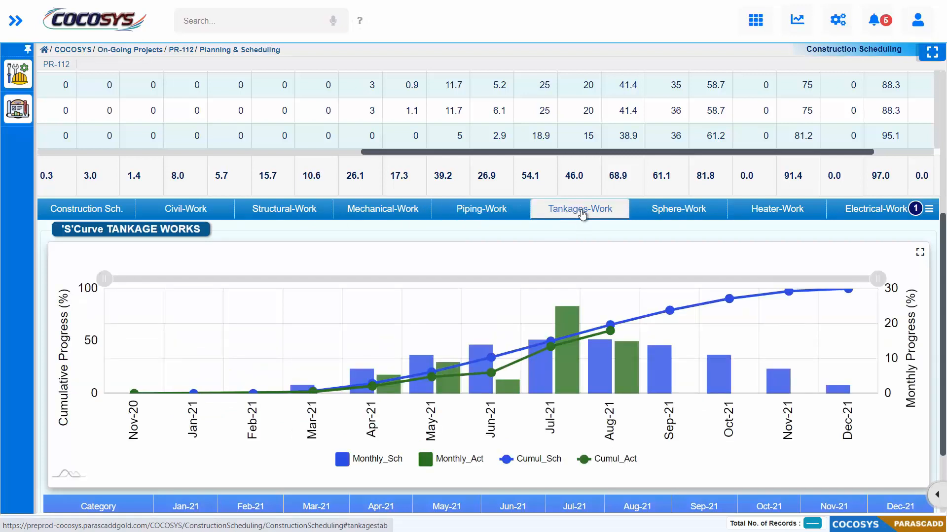
click(663, 214)
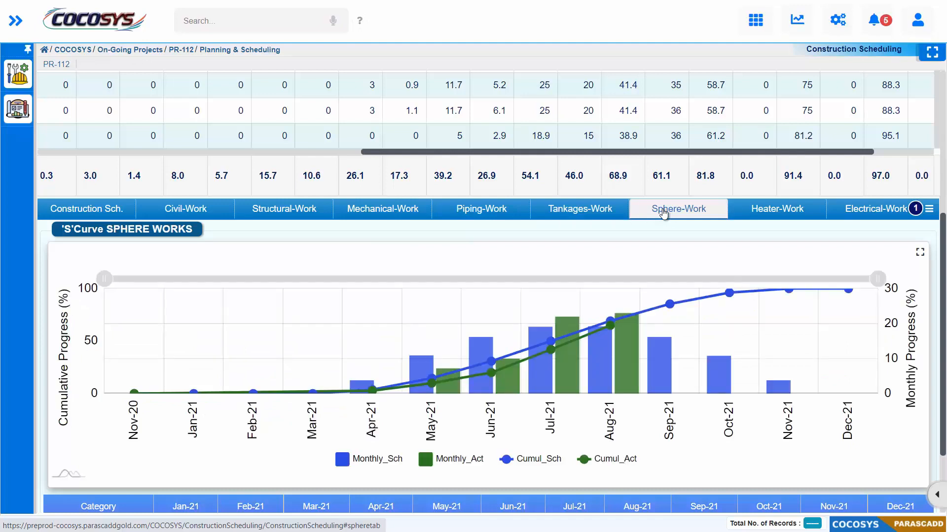
click(783, 222)
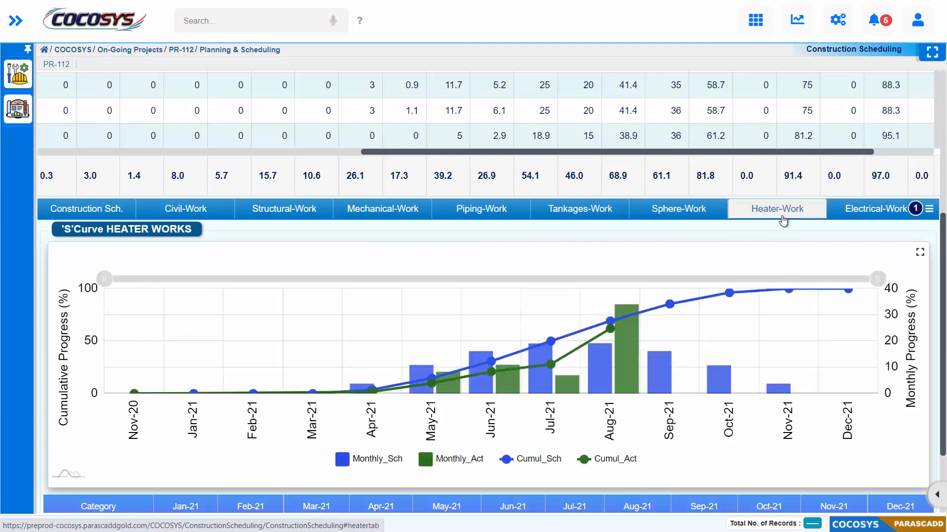
click(868, 214)
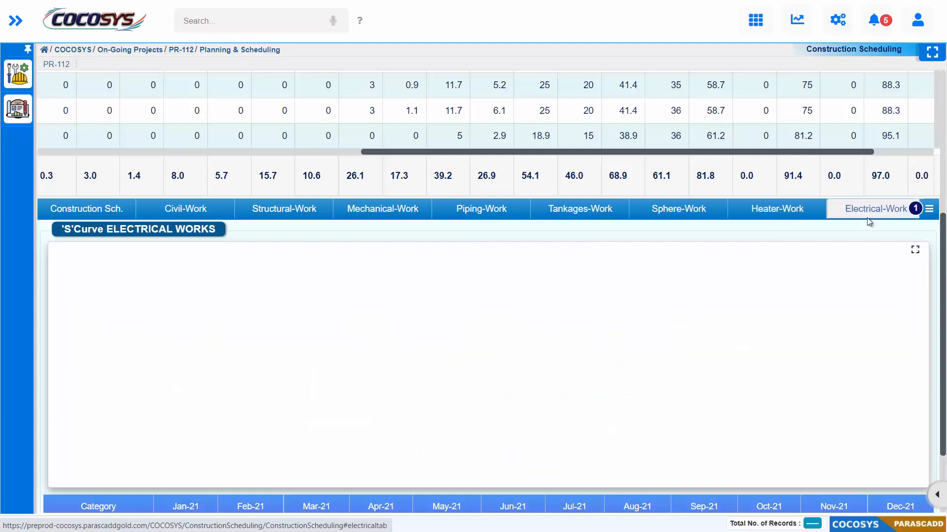
click(915, 211)
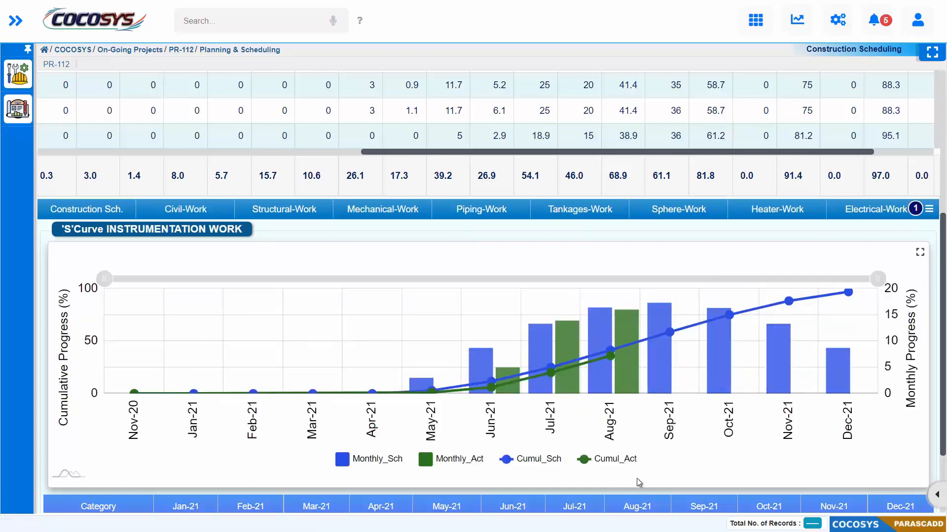
Step: Return to the overall construction S-curve and the monthly progress table above it
click(104, 215)
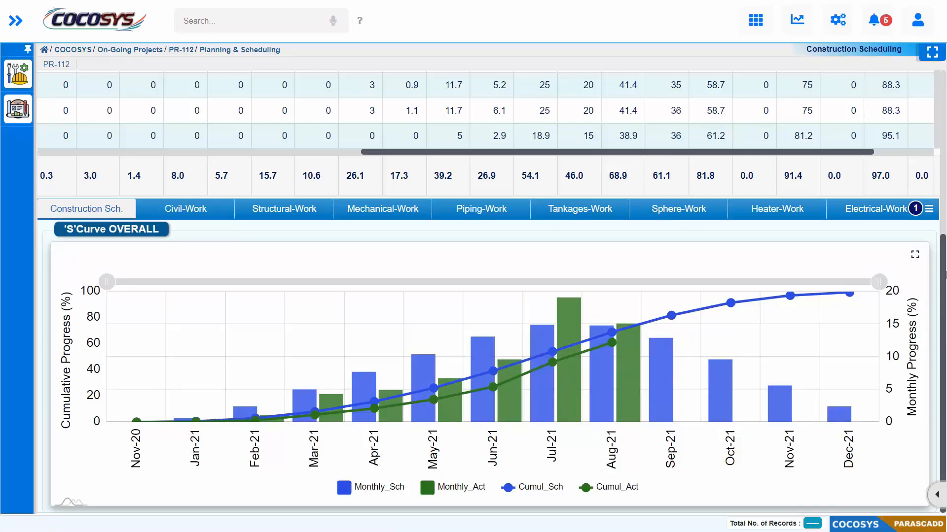
scroll(937, 171, up, 4)
scroll(937, 170, up, 2)
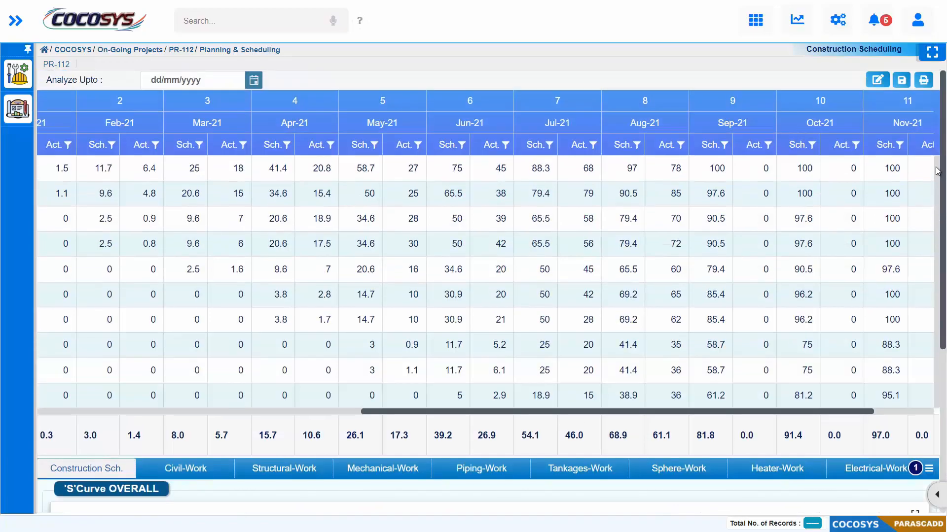